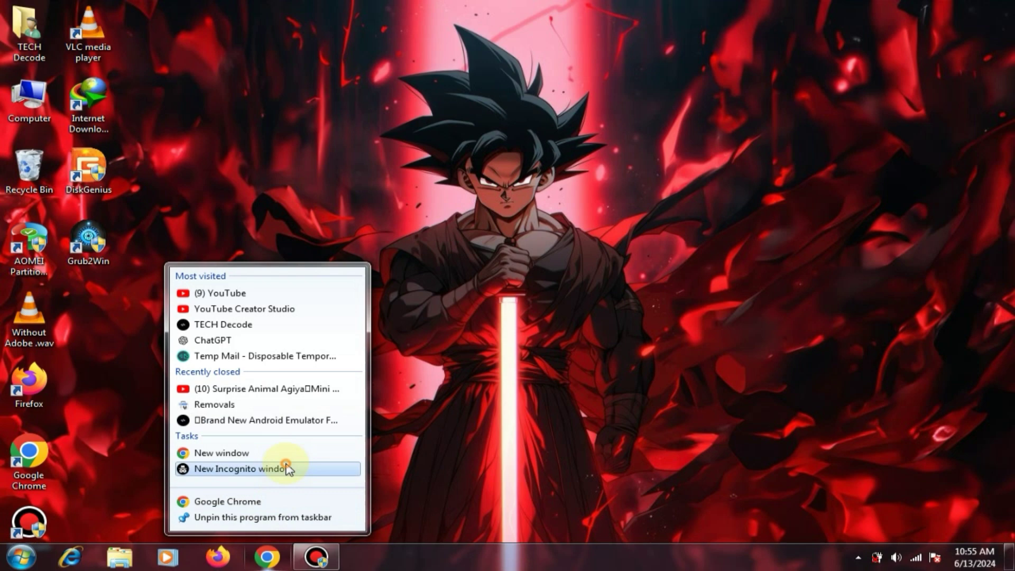
Step: Open a new Incognito window and search Google for 'smartbear'
{"action": "left_click", "coordinate": [287, 468]}
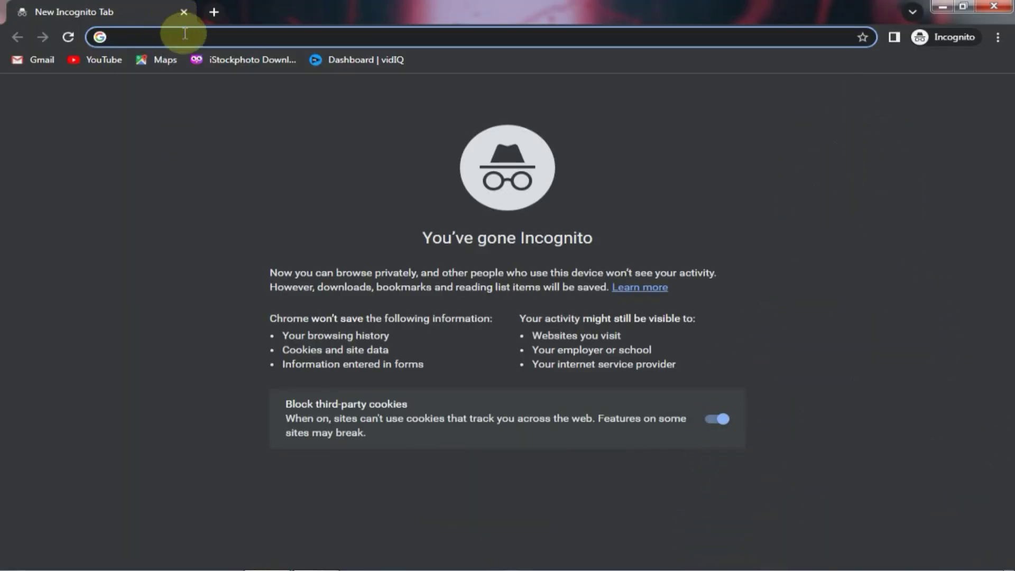
{"action": "type", "text": "smartbear"}
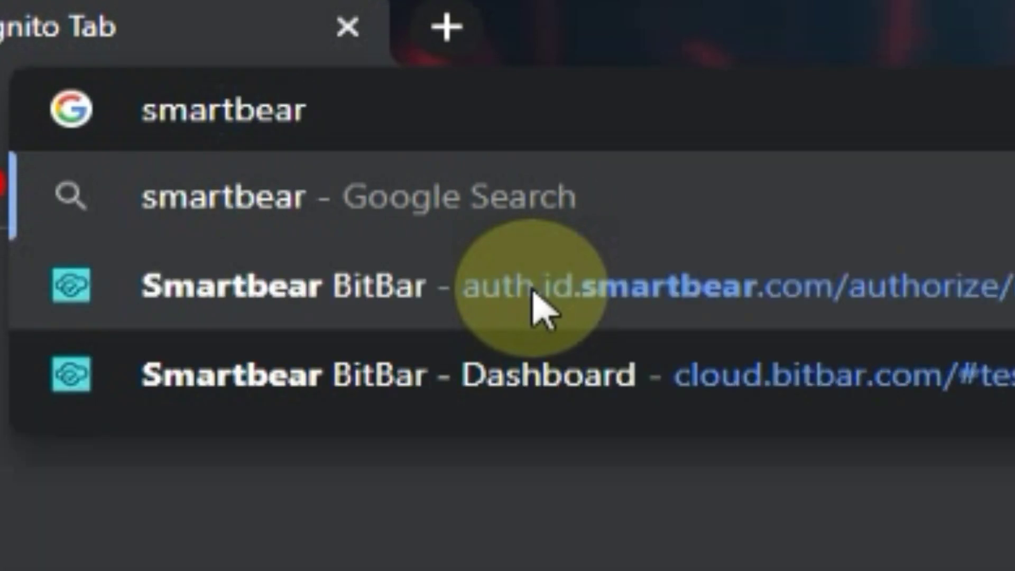
{"action": "key", "text": "Return"}
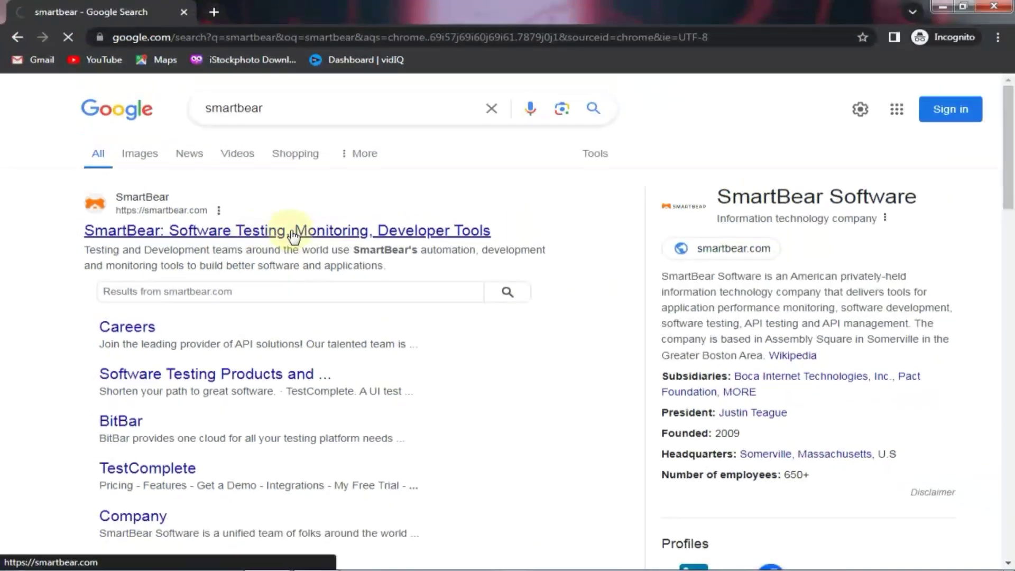
Step: Go from the SmartBear result via Products > BitBar to the 'Try it for free' sign-up page
{"action": "left_click", "coordinate": [455, 123]}
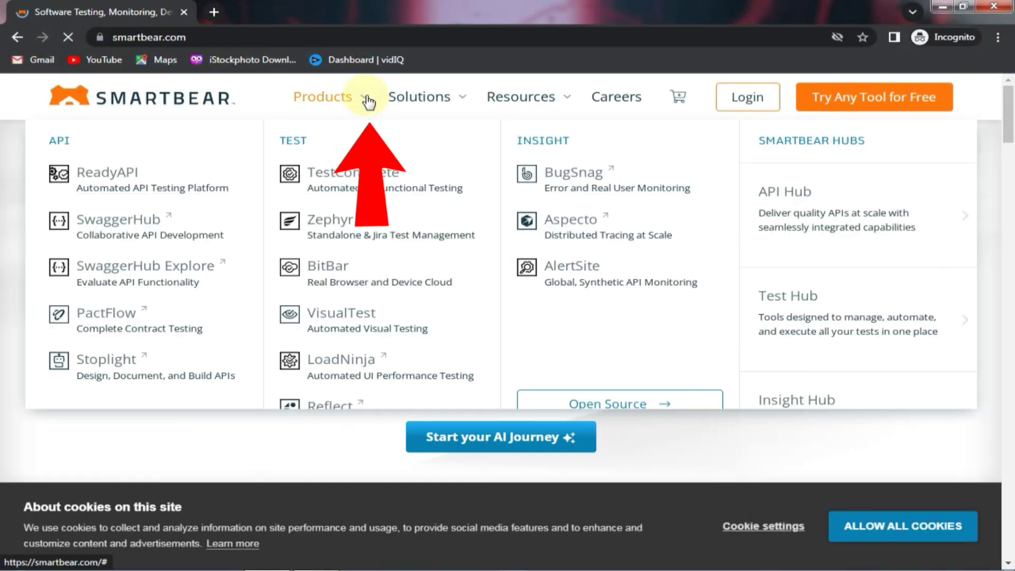
{"action": "mouse_move", "coordinate": [369, 101]}
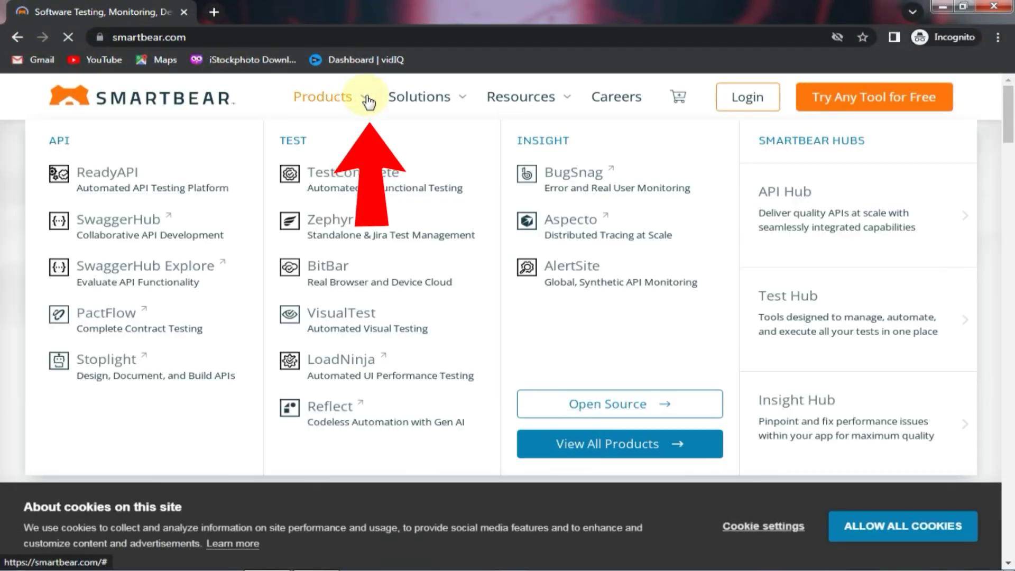
{"action": "left_click", "coordinate": [357, 272]}
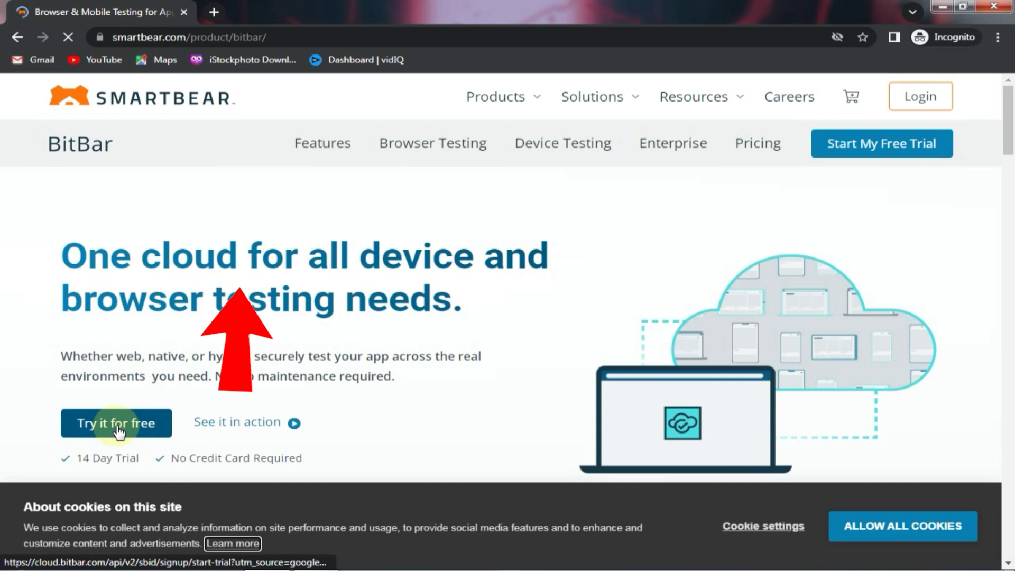
{"action": "left_click", "coordinate": [118, 424]}
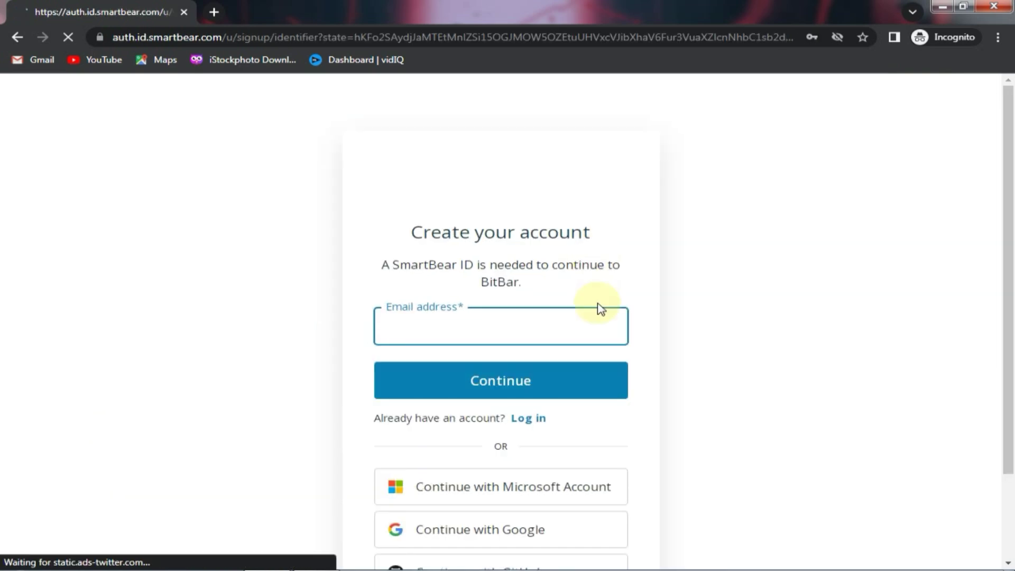
{"action": "scroll", "coordinate": [597, 310], "scroll_direction": "down", "scroll_amount": 2}
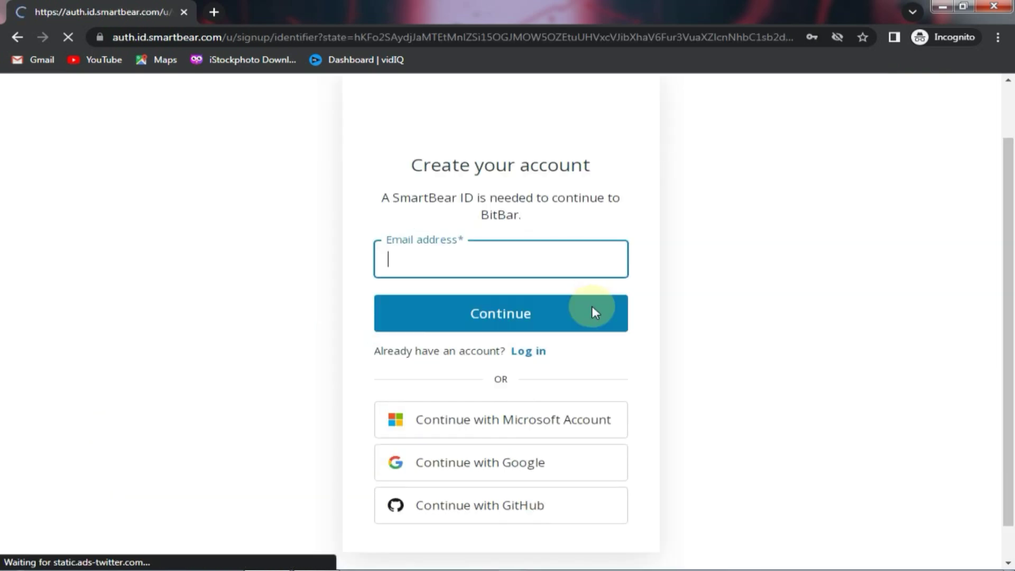
Step: In a new tab, open temp-mail.org and copy the freshly generated temporary email address
{"action": "left_click", "coordinate": [213, 12]}
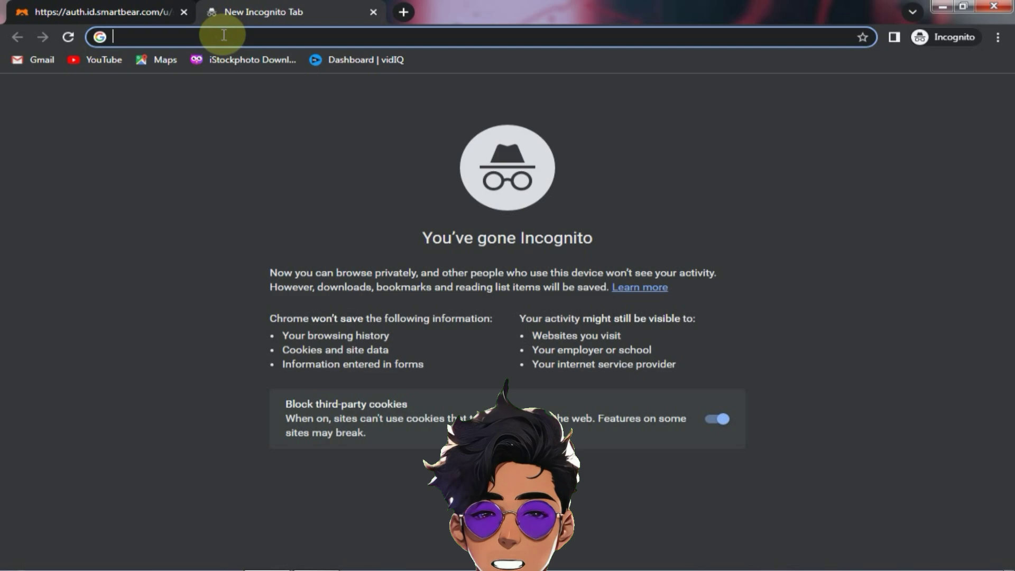
{"action": "type", "text": "temp"}
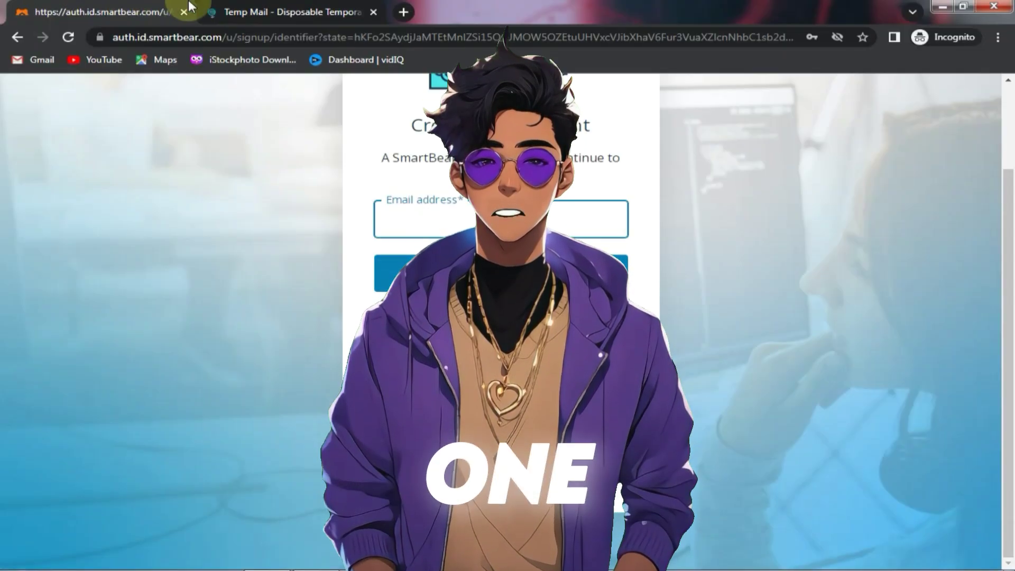
{"action": "left_click", "coordinate": [286, 12]}
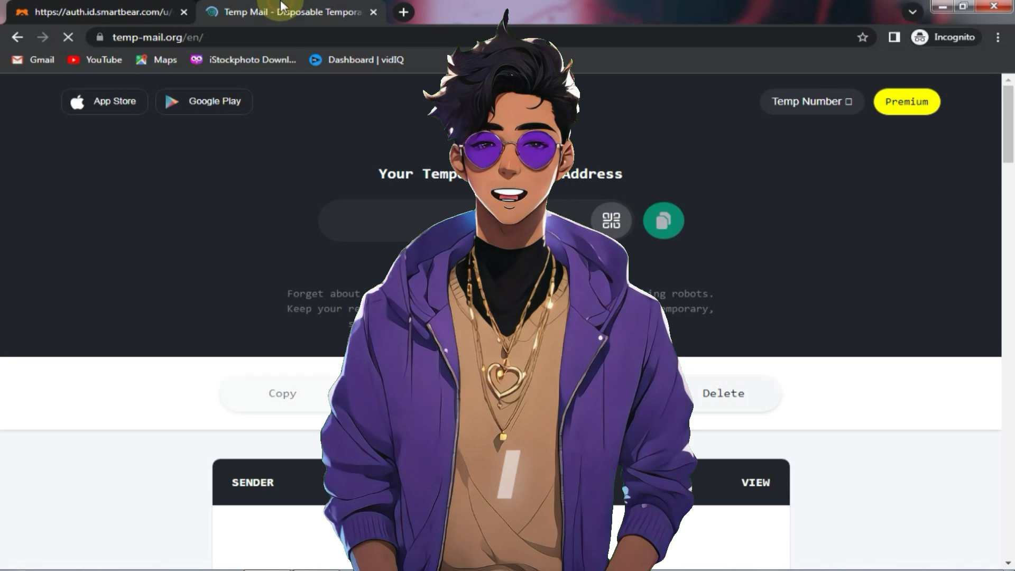
{"action": "scroll", "coordinate": [1007, 124], "scroll_direction": "down", "scroll_amount": 2}
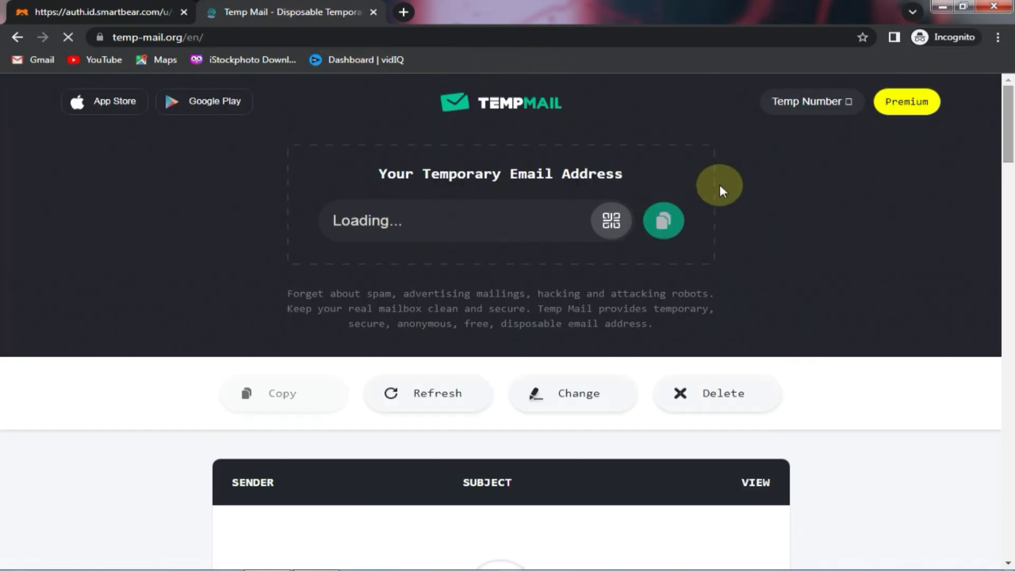
{"action": "scroll", "coordinate": [807, 227], "scroll_direction": "down", "scroll_amount": 1}
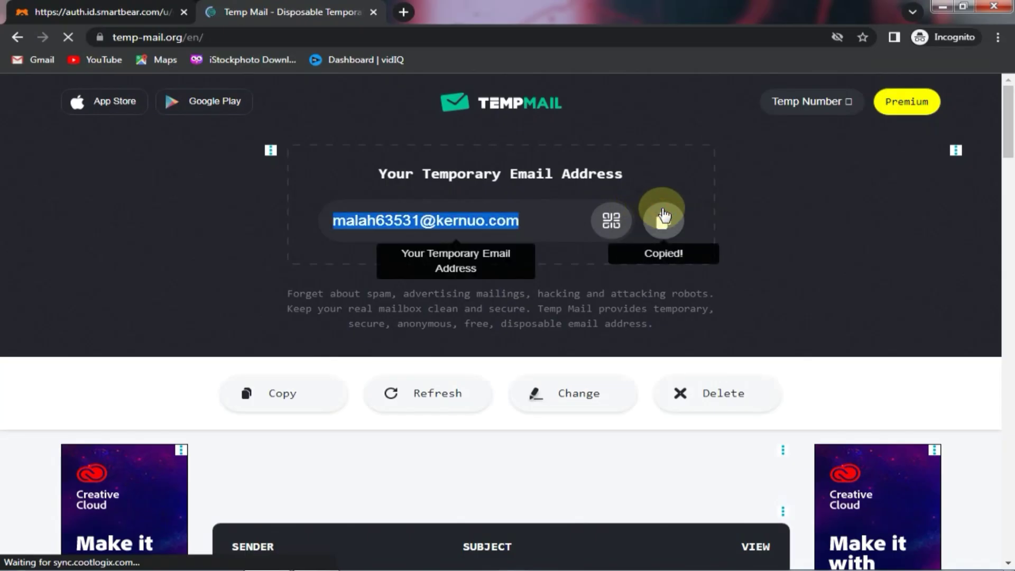
Step: Paste the temporary email and an account password into the BitBar sign-up form and continue
{"action": "left_click", "coordinate": [100, 12]}
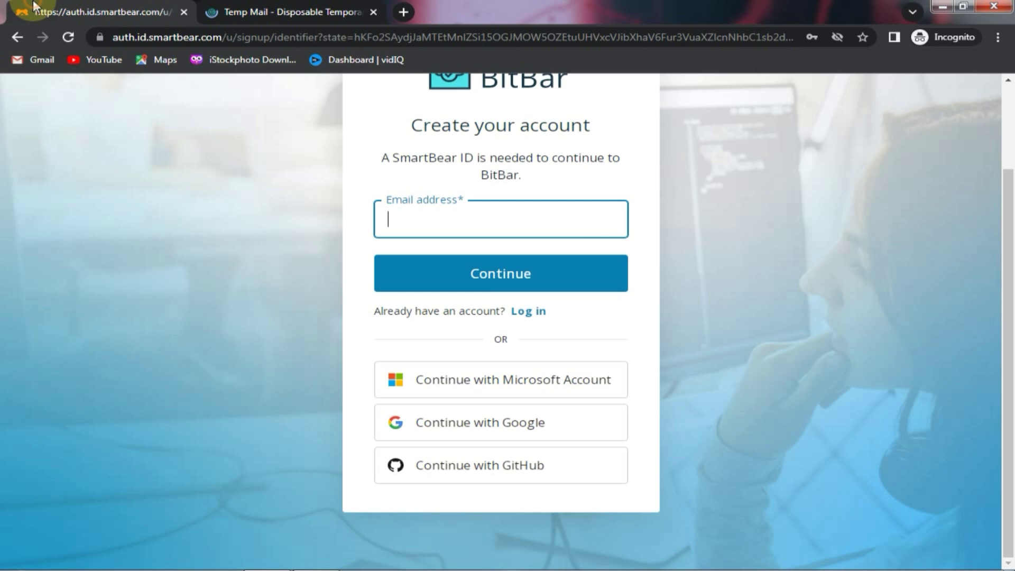
{"action": "left_click", "coordinate": [456, 222]}
{"action": "key", "text": "ctrl+v"}
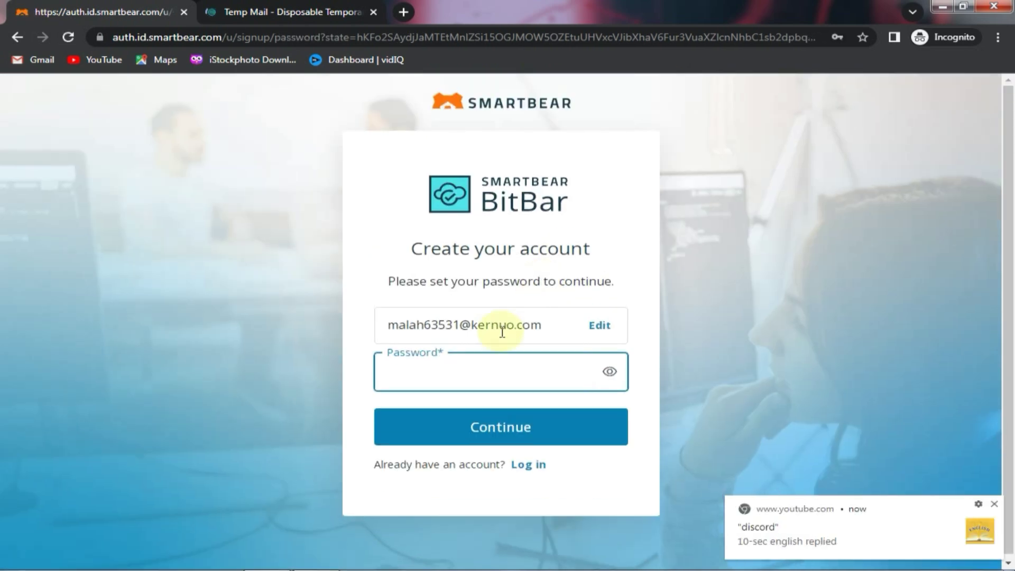
{"action": "key", "text": "ctrl+v"}
{"action": "scroll", "coordinate": [529, 397], "scroll_direction": "down", "scroll_amount": 3}
{"action": "left_click", "coordinate": [562, 306]}
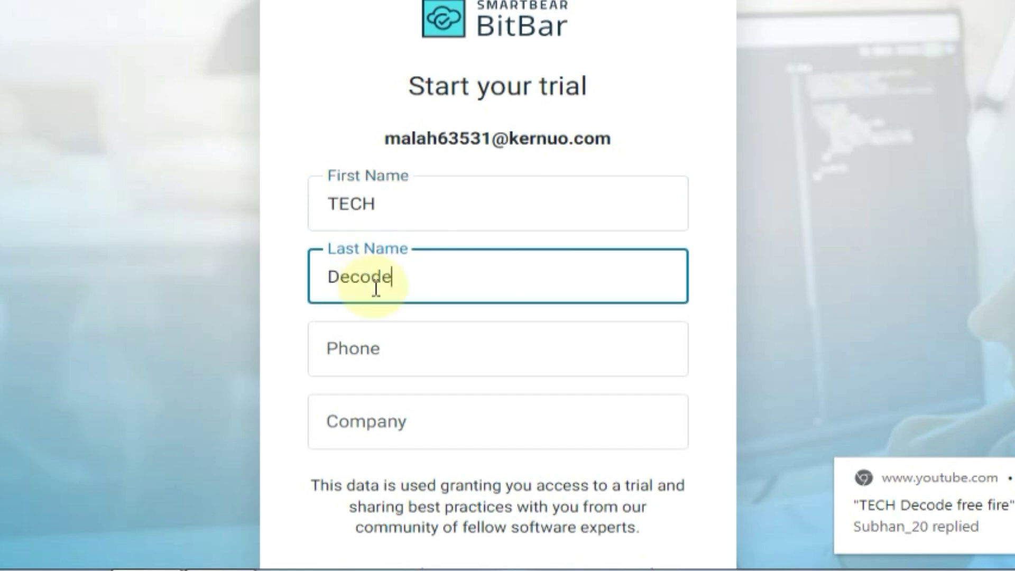
Step: Enter a phone number and company name 'rechqwqwzz', then submit to start the trial
{"action": "left_click", "coordinate": [406, 361]}
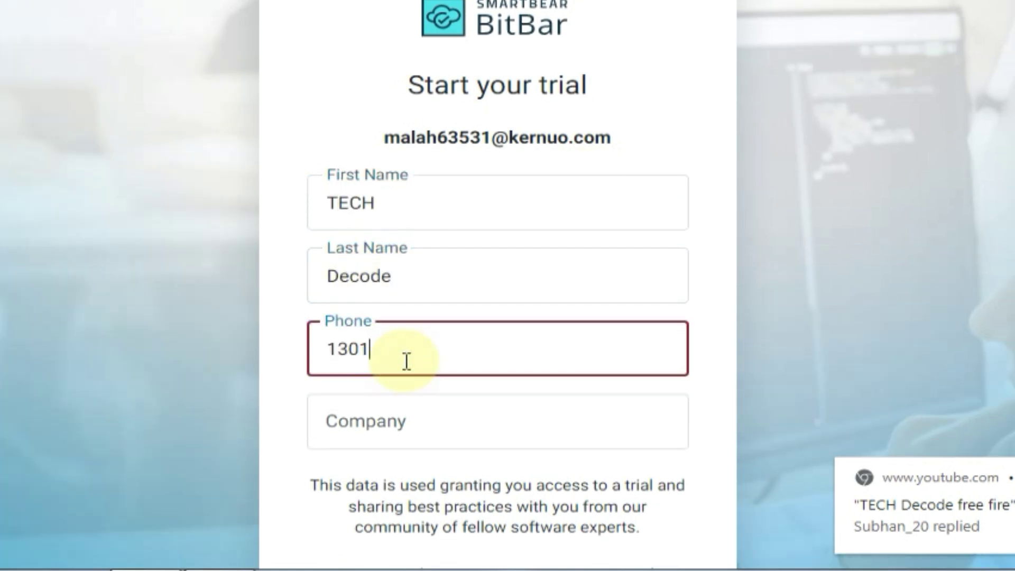
{"action": "left_click", "coordinate": [506, 423]}
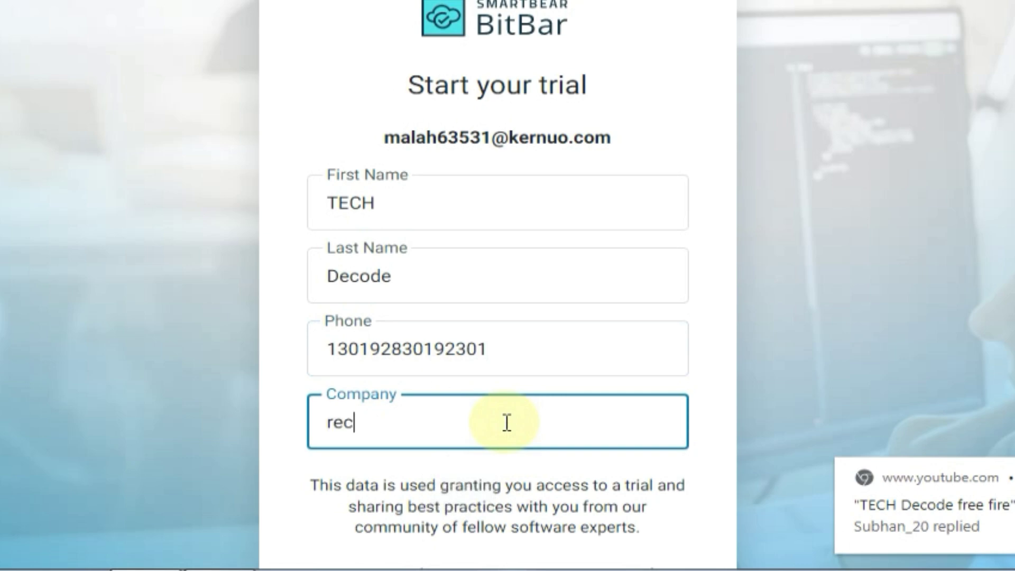
{"action": "type", "text": "rech"}
{"action": "type", "text": "qwqwzz"}
{"action": "left_click", "coordinate": [485, 493]}
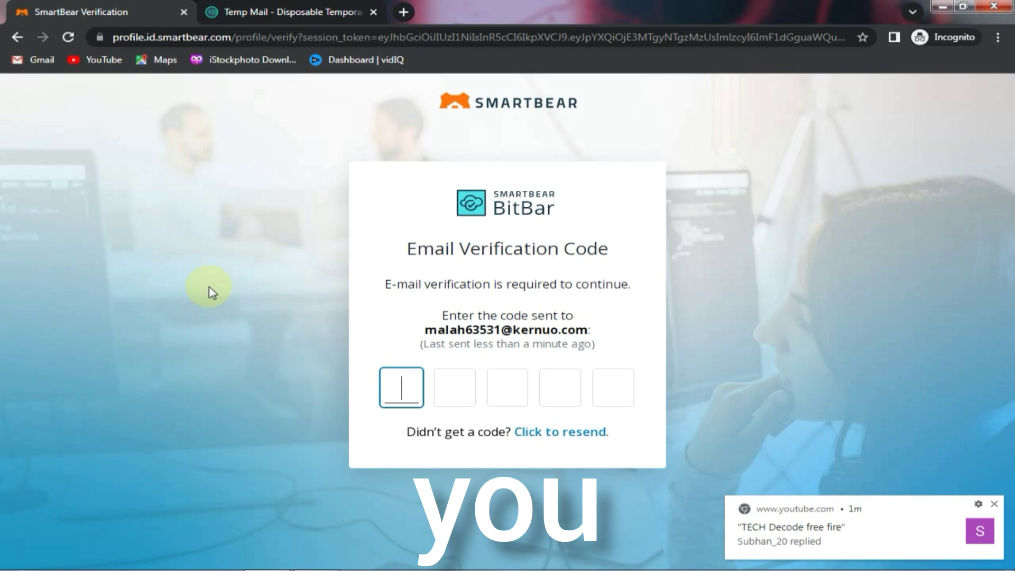
Step: Open the SmartBear verification email in the Temp Mail inbox to get the code
{"action": "left_click", "coordinate": [310, 8]}
{"action": "scroll", "coordinate": [959, 265], "scroll_direction": "down", "scroll_amount": 5}
{"action": "left_click", "coordinate": [578, 294]}
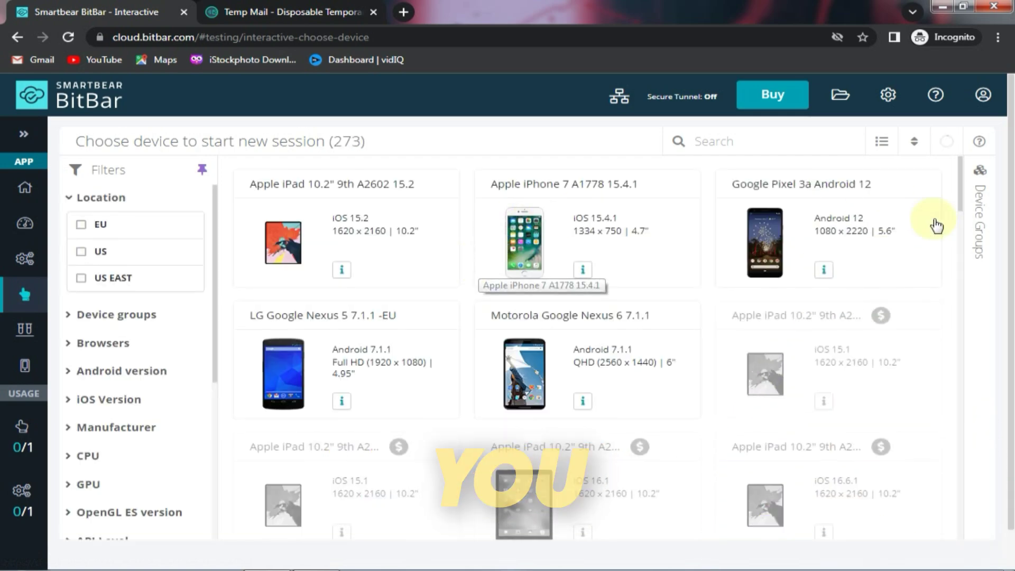
Step: Browse the 273-device list and expand the Android version and iOS Version filters
{"action": "scroll", "coordinate": [823, 407], "scroll_direction": "down", "scroll_amount": 2}
{"action": "scroll", "coordinate": [823, 406], "scroll_direction": "down", "scroll_amount": 10}
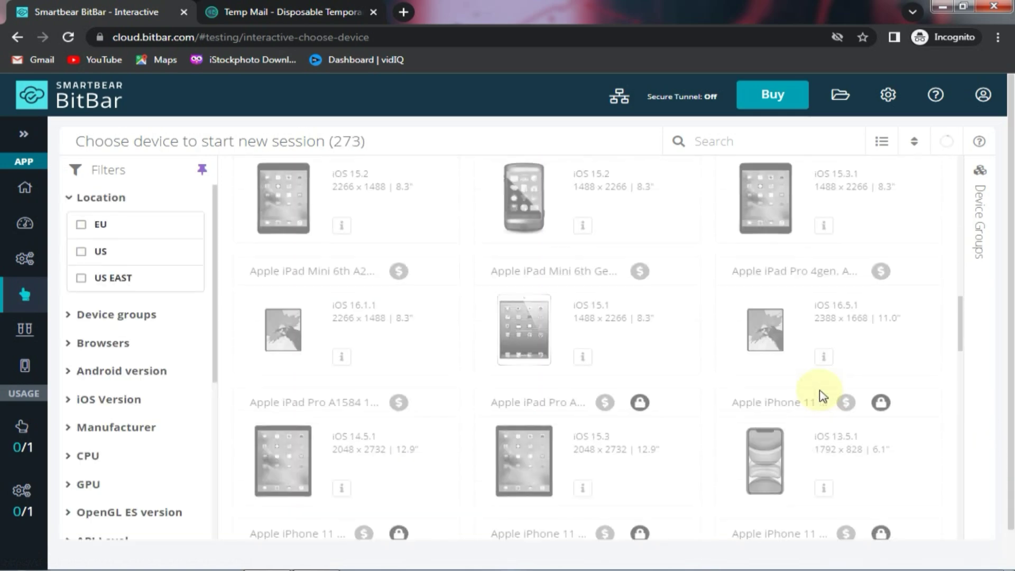
{"action": "scroll", "coordinate": [815, 408], "scroll_direction": "up", "scroll_amount": 5}
{"action": "scroll", "coordinate": [811, 403], "scroll_direction": "up", "scroll_amount": 3}
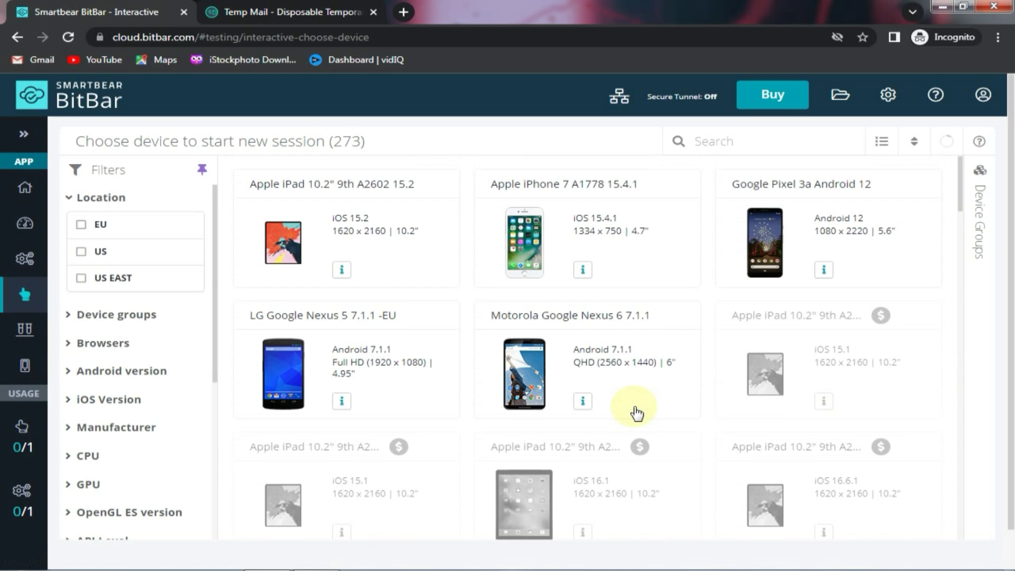
{"action": "scroll", "coordinate": [884, 301], "scroll_direction": "down", "scroll_amount": 6}
{"action": "scroll", "coordinate": [349, 162], "scroll_direction": "down", "scroll_amount": 2}
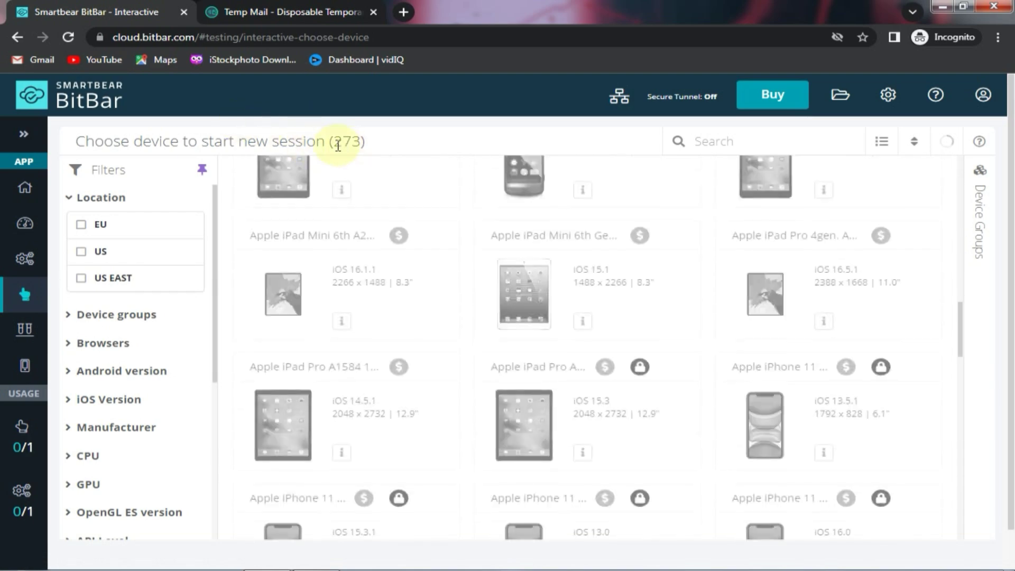
{"action": "scroll", "coordinate": [685, 294], "scroll_direction": "down", "scroll_amount": 5}
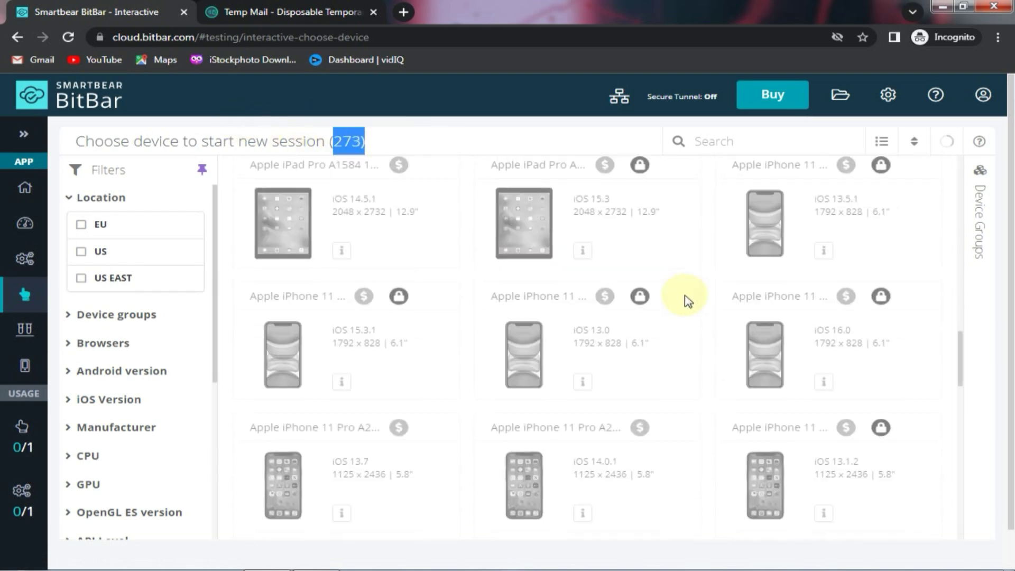
{"action": "scroll", "coordinate": [642, 351], "scroll_direction": "up", "scroll_amount": 10}
{"action": "left_click", "coordinate": [69, 278]}
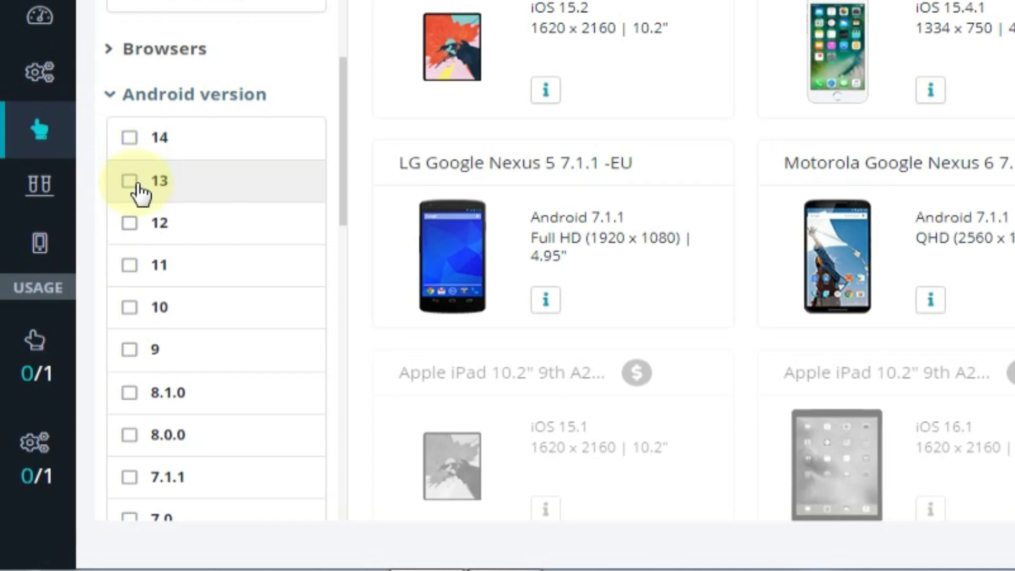
{"action": "scroll", "coordinate": [93, 317], "scroll_direction": "down", "scroll_amount": 10}
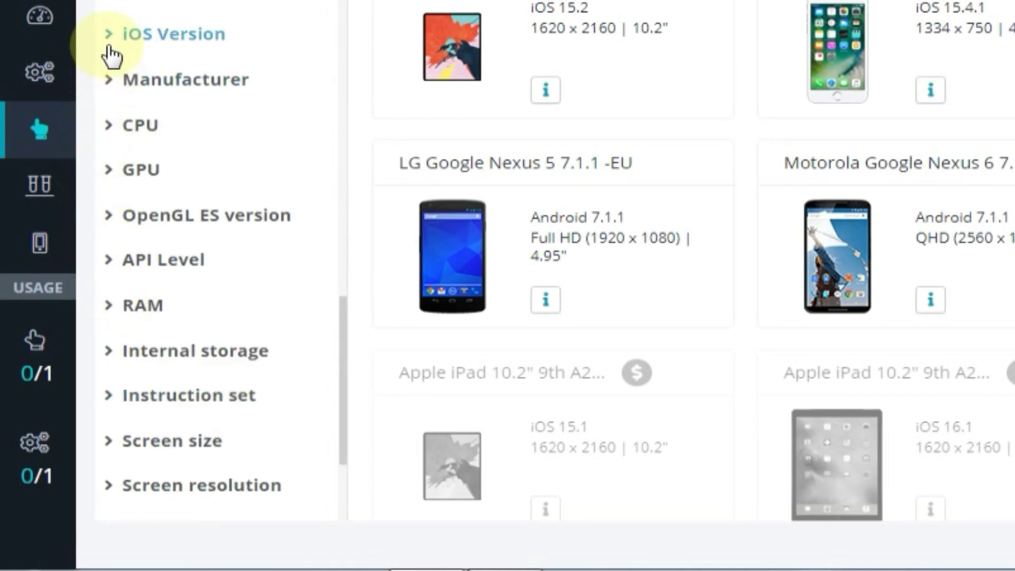
{"action": "left_click", "coordinate": [108, 45]}
{"action": "scroll", "coordinate": [120, 219], "scroll_direction": "down", "scroll_amount": 15}
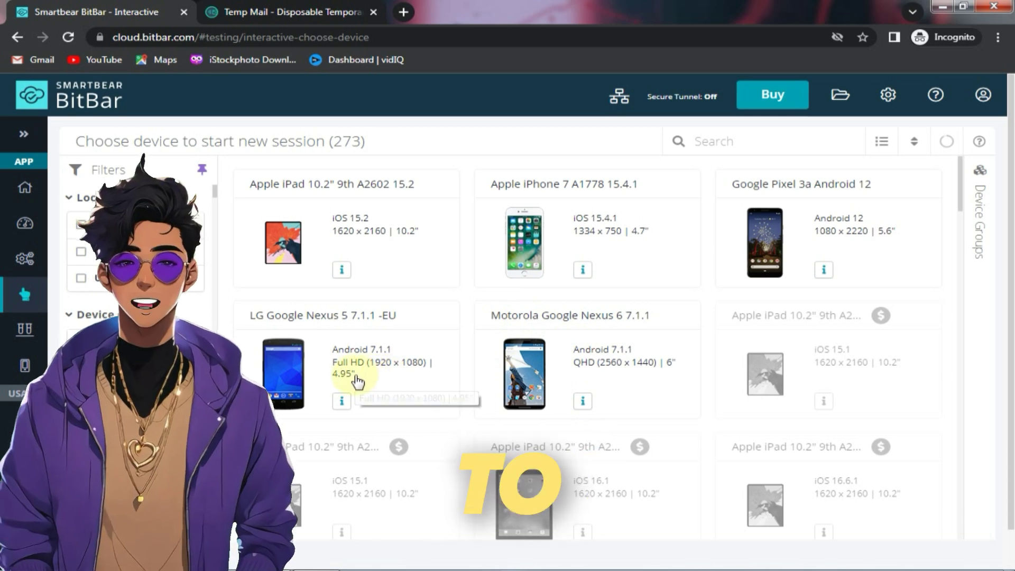
Step: Start the LG Google Nexus 5 7.1.1 -EU session, open its app drawer, and show Screenshots and Files
{"action": "left_click", "coordinate": [361, 379]}
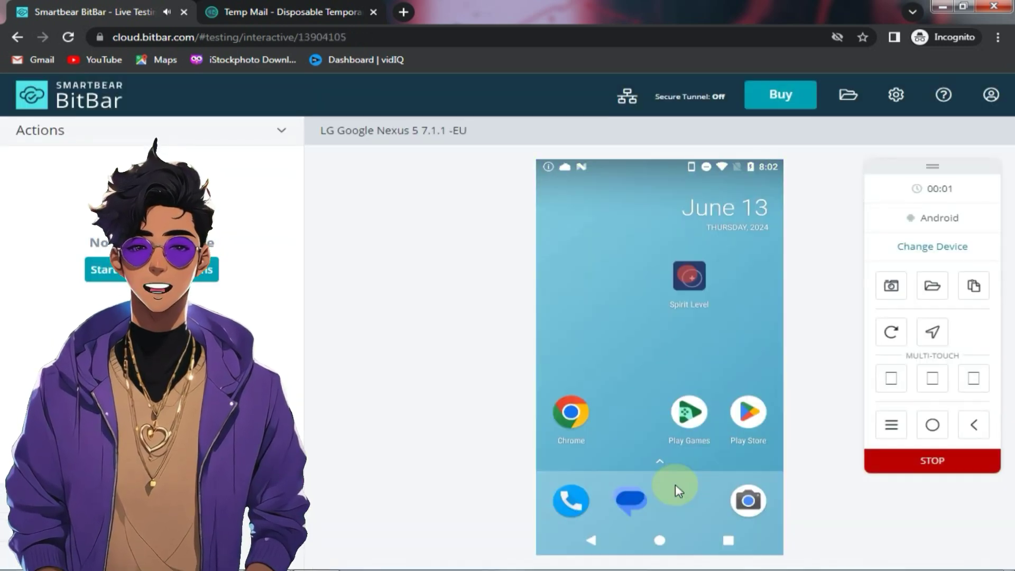
{"action": "left_click_drag", "start_coordinate": [659, 466], "coordinate": [659, 378]}
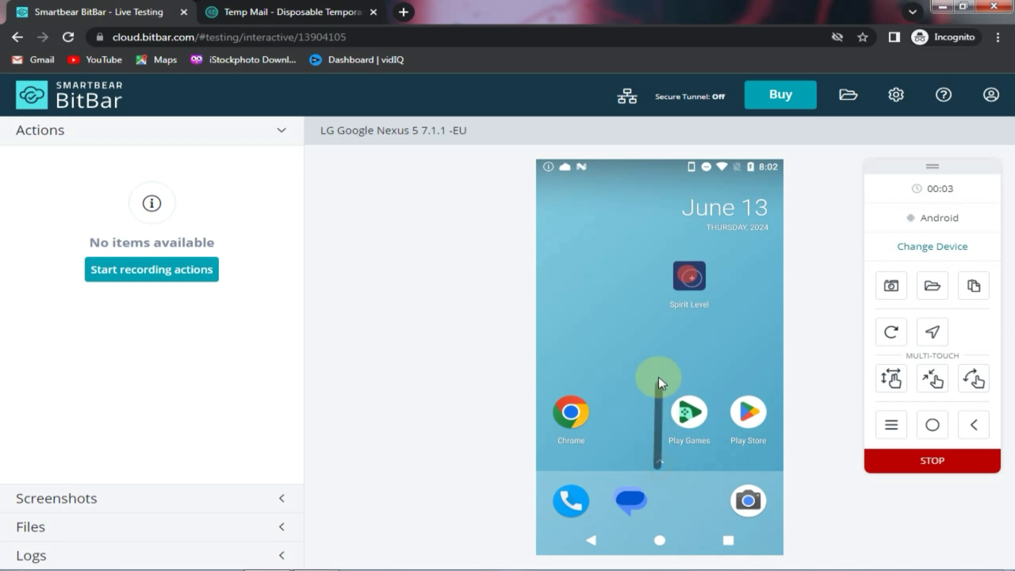
{"action": "left_click_drag", "start_coordinate": [645, 333], "coordinate": [646, 264]}
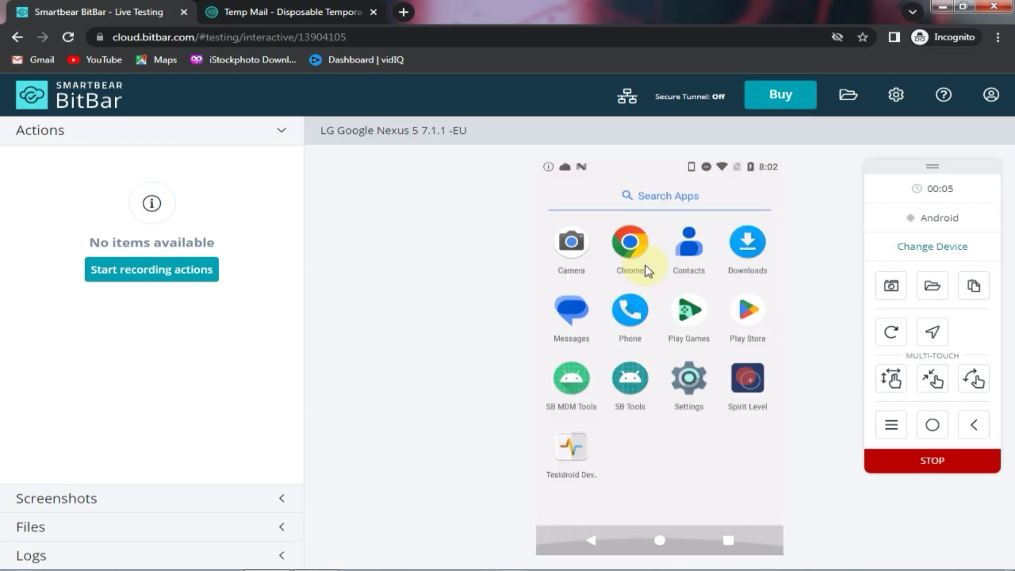
{"action": "left_click", "coordinate": [71, 499]}
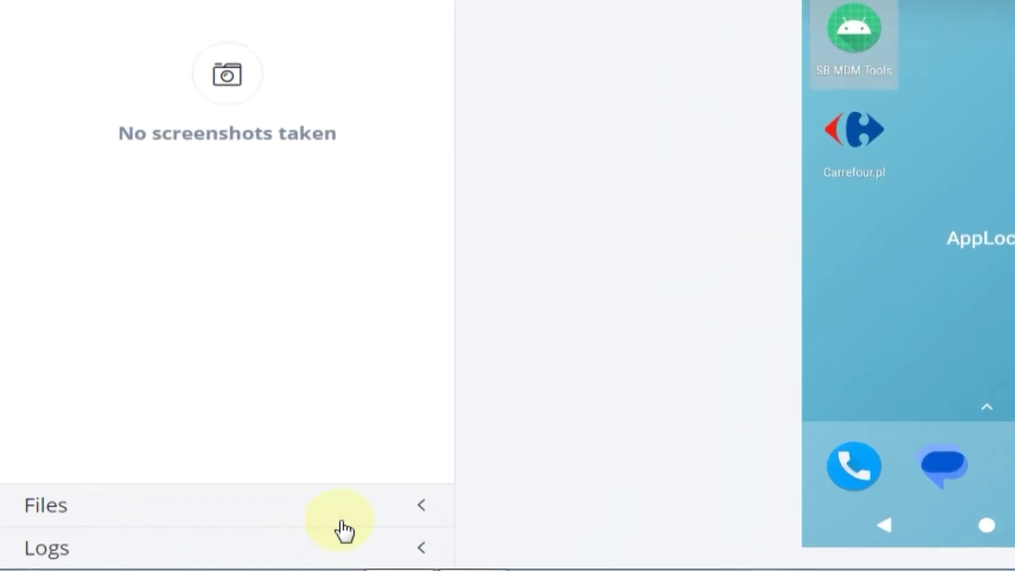
{"action": "left_click", "coordinate": [424, 512]}
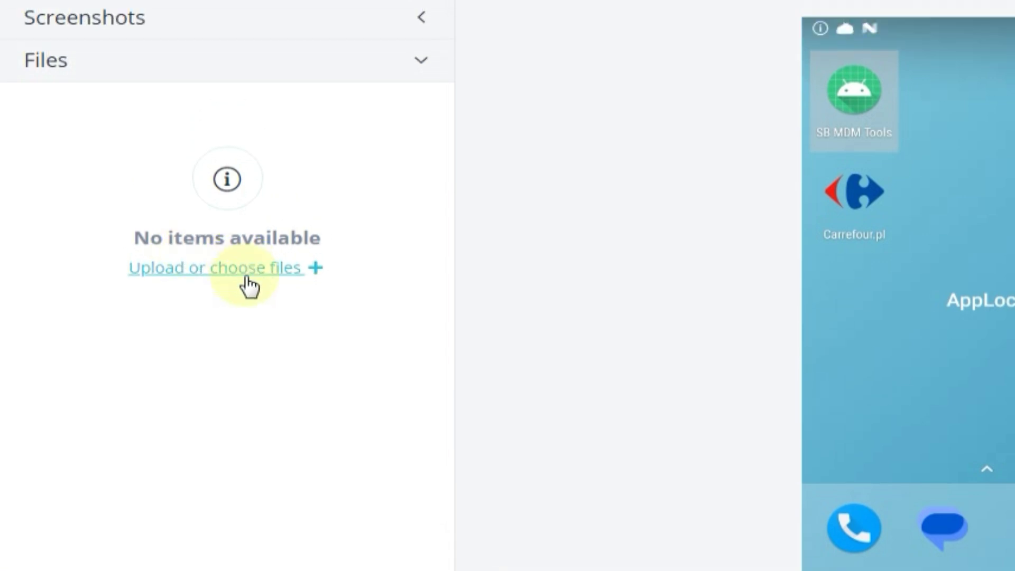
Step: Open the files library for the APK upload, then start a Flappy Bird game and tap to fly
{"action": "left_click", "coordinate": [263, 272]}
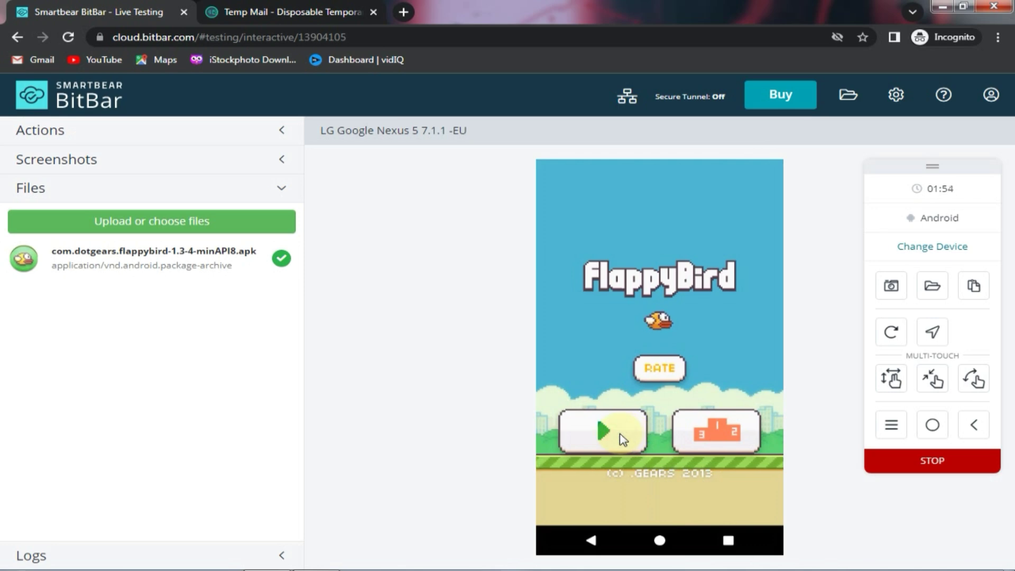
{"action": "left_click", "coordinate": [620, 434]}
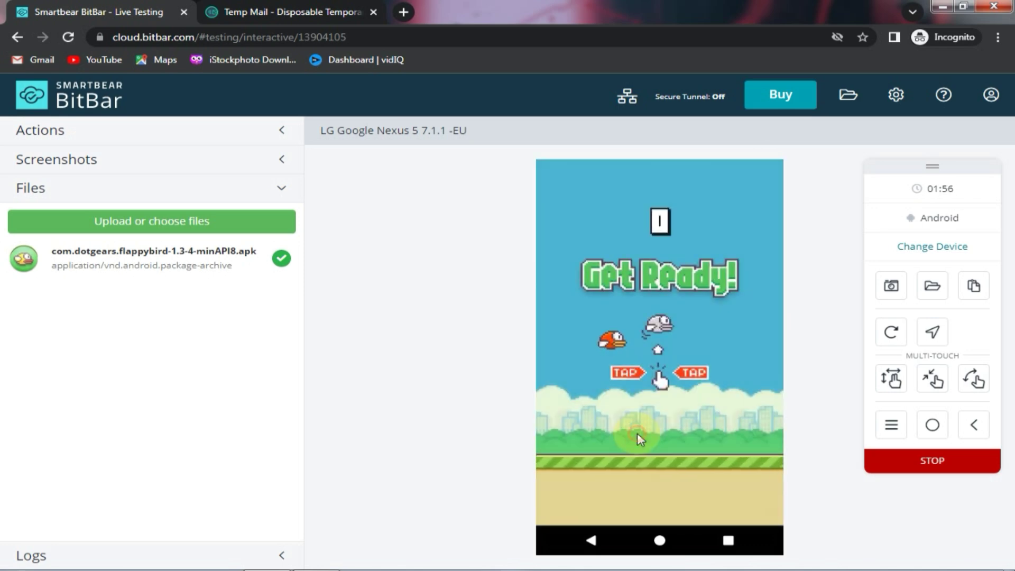
{"action": "left_click", "coordinate": [637, 433]}
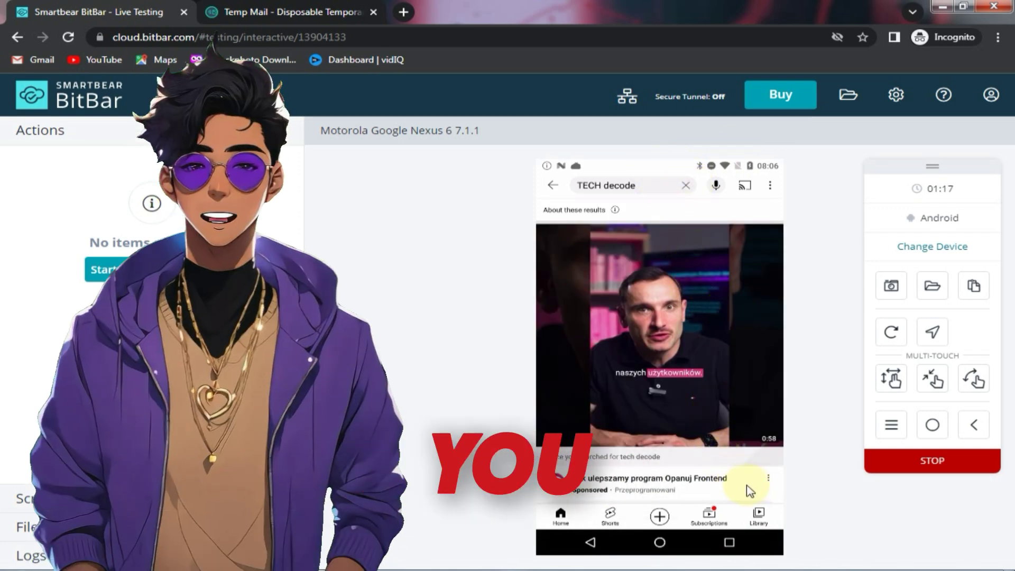
Step: Scroll the Nexus 6 YouTube results, then return through Live Testing to the device chooser
{"action": "left_click_drag", "start_coordinate": [729, 411], "coordinate": [748, 227]}
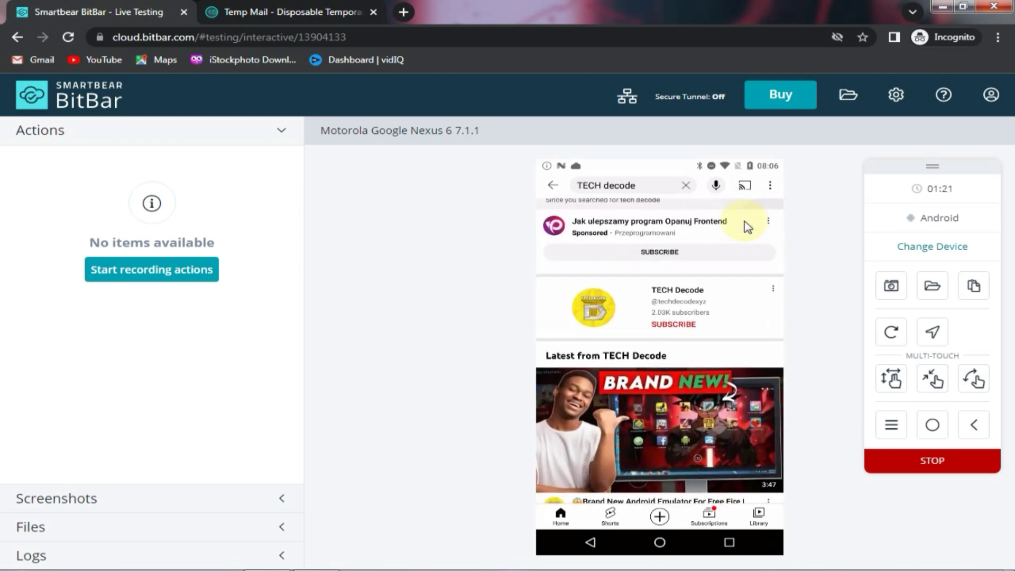
{"action": "left_click_drag", "start_coordinate": [755, 332], "coordinate": [747, 268]}
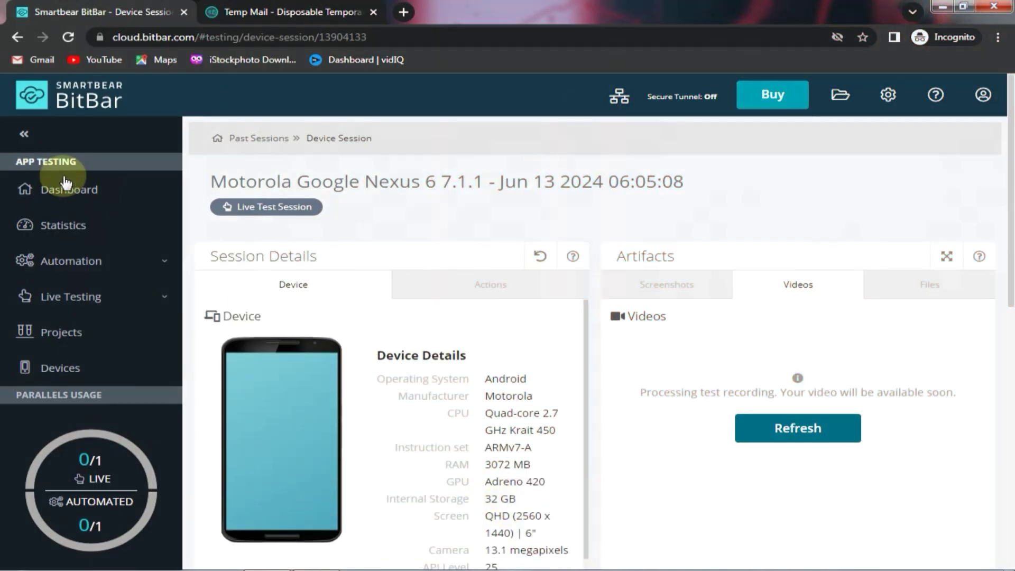
{"action": "left_click", "coordinate": [68, 193]}
{"action": "left_click", "coordinate": [615, 271]}
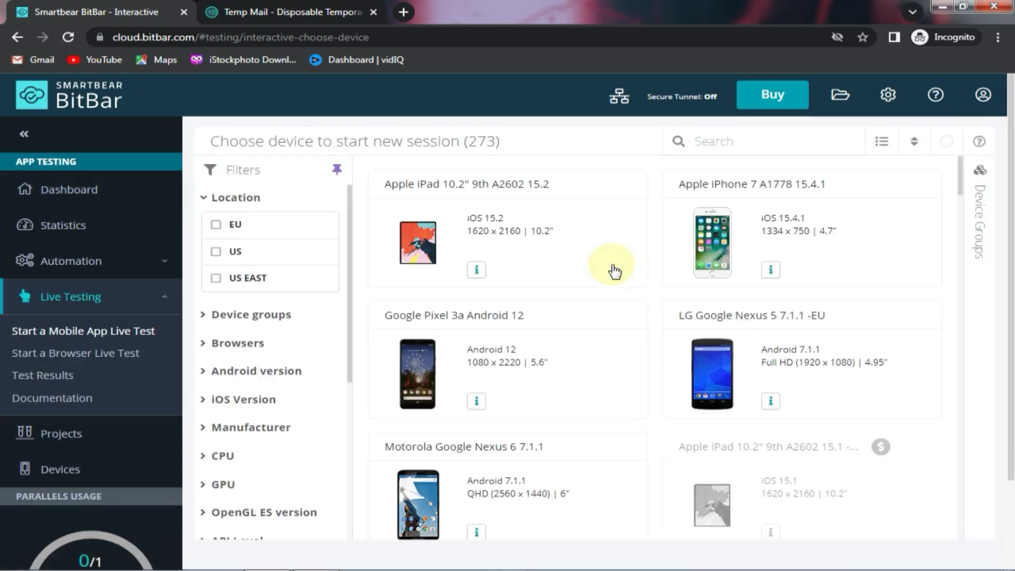
Step: Start an Apple iPhone 7 A1778 15.4.1 session, then show speedtest.net on the Nexus 6 session
{"action": "left_click", "coordinate": [795, 239]}
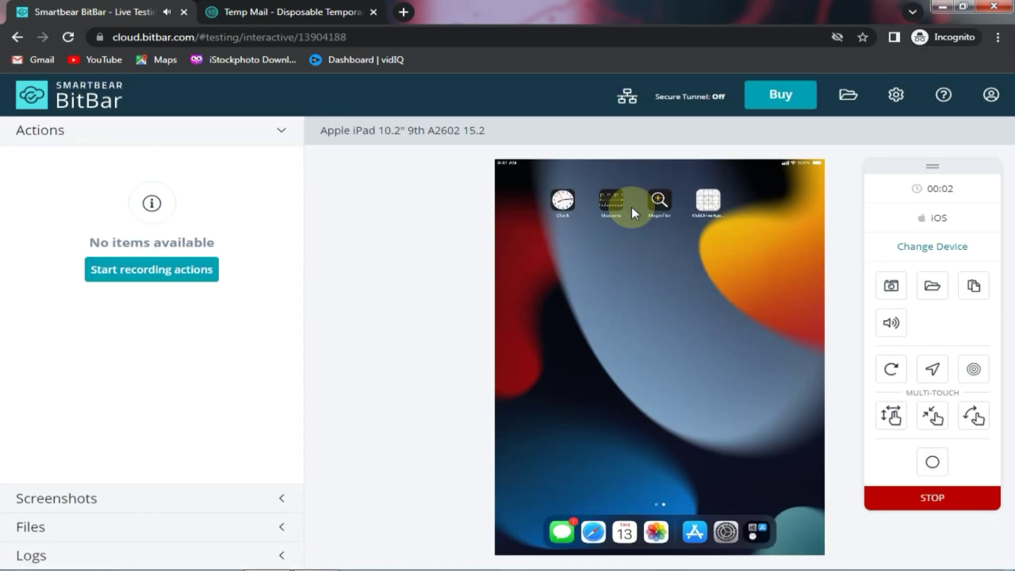
{"action": "left_click", "coordinate": [655, 373]}
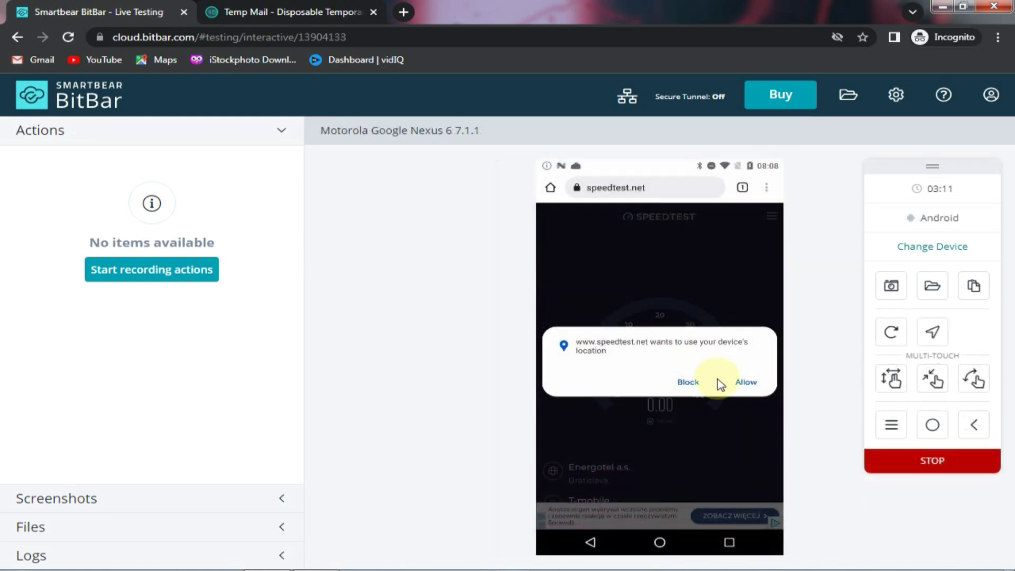
Step: Allow speedtest.net to use the Nexus 6 device location
{"action": "left_click", "coordinate": [743, 381]}
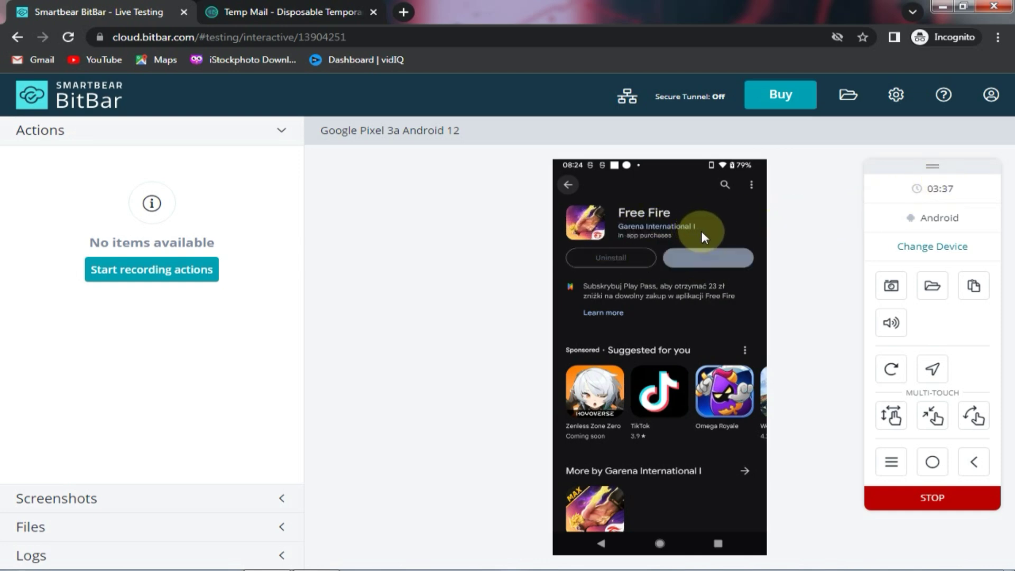
Step: Launch Free Fire from its store page and drag the device toolbar left, clear of the landscape game
{"action": "left_click", "coordinate": [709, 259]}
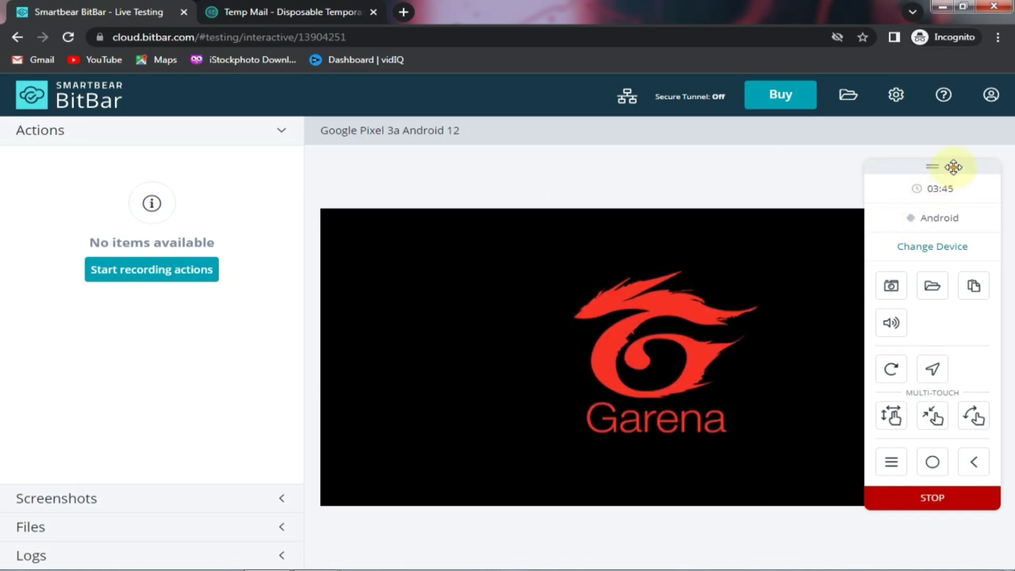
{"action": "left_click_drag", "start_coordinate": [953, 167], "coordinate": [205, 162]}
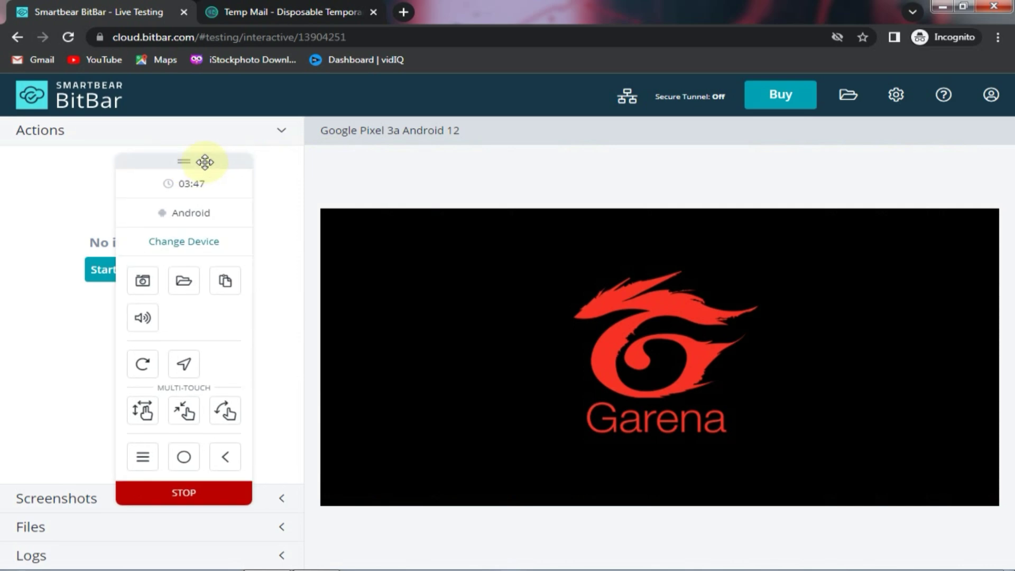